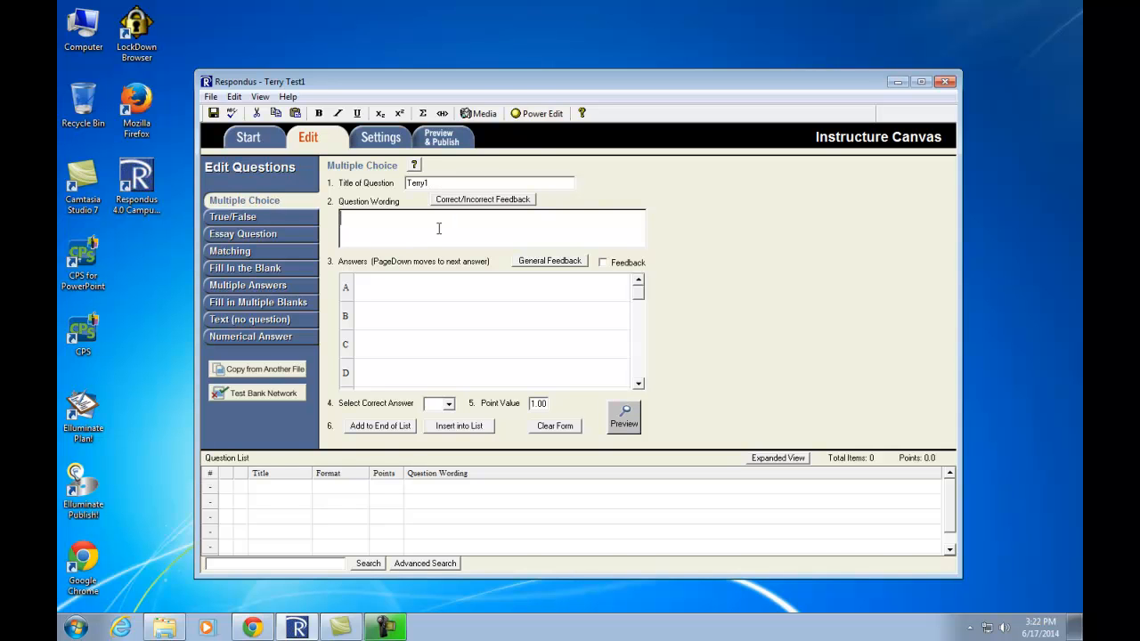
- Enter 'What is the side opposite a right angle in a triangle called?' with answers 'the arc' and 'the hypotenuse'
type("What is the side opposite a right ang")
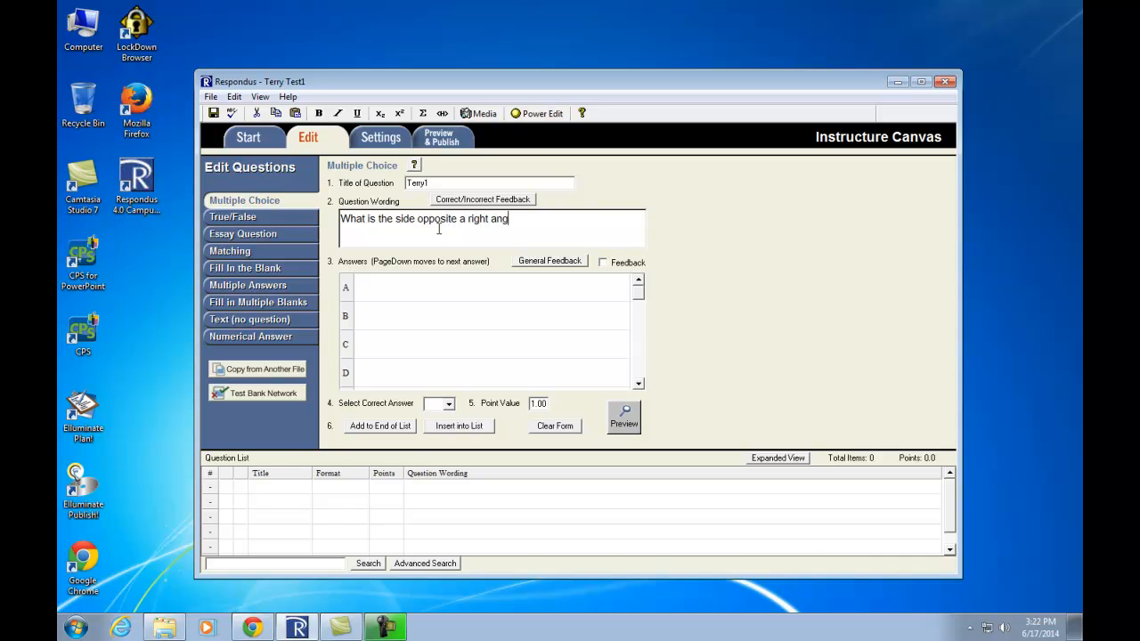
type("le in a triangle called?")
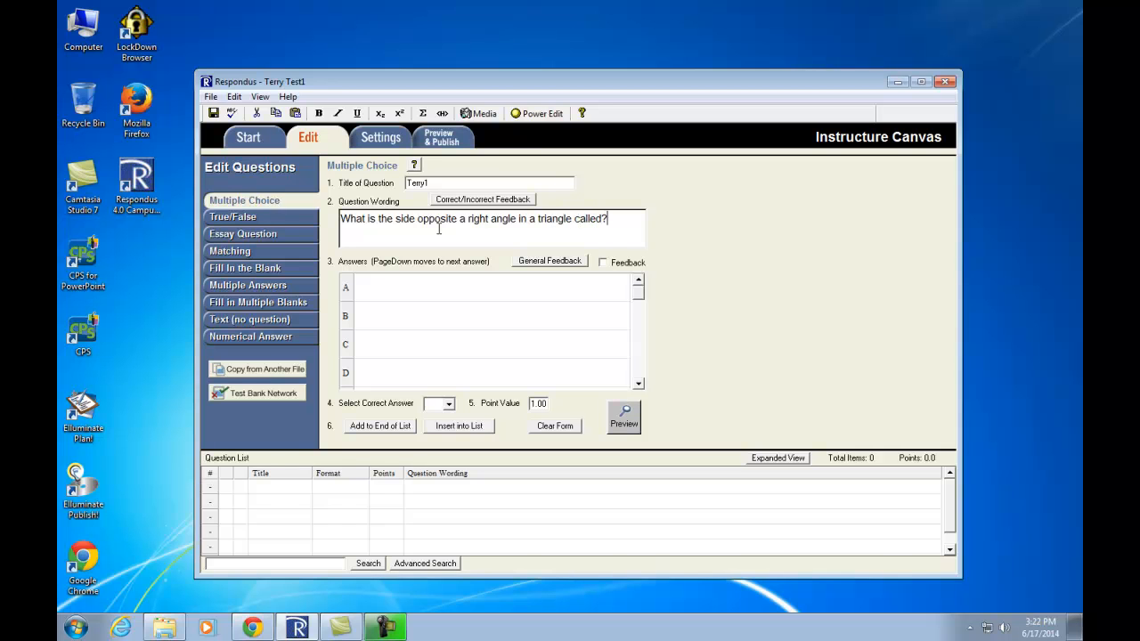
left_click(414, 288)
type("I have no idea")
key("BackSpace")
key("BackSpace")
key("BackSpace")
key("BackSpace")
key("BackSpace")
key("BackSpace")
key("BackSpace")
key("BackSpace")
key("BackSpace")
key("BackSpace")
key("BackSpace")
key("BackSpace")
key("BackSpace")
key("BackSpace")
type("the arc")
left_click(388, 308)
type("the hypotenuse")
left_click(439, 351)
- Fill answers C and D with 'the chord' and 'I have no idea'
type("the chord")
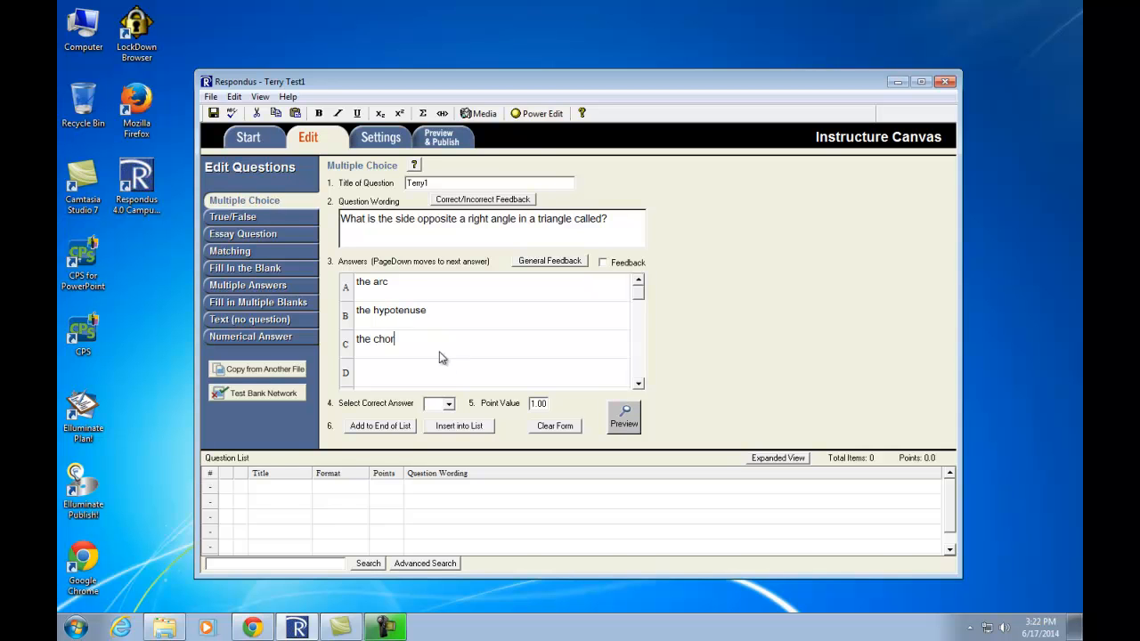
left_click(412, 374)
type("I have no idea")
- Mark B correct, set 5 points, and add Terry1 to the end of the list
left_click(450, 405)
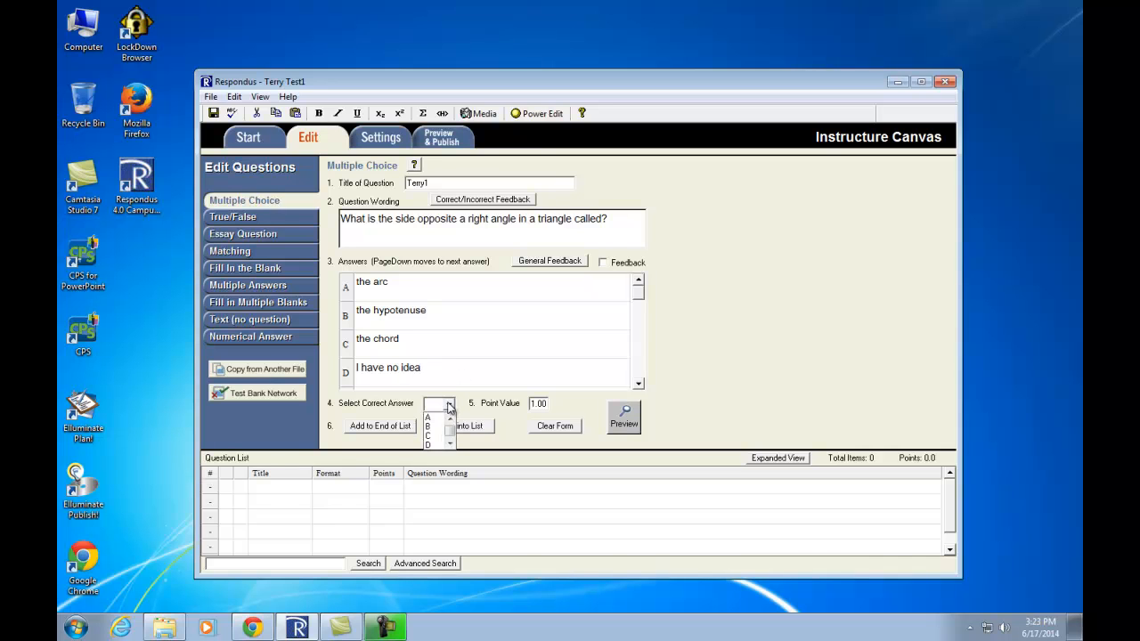
left_click(441, 426)
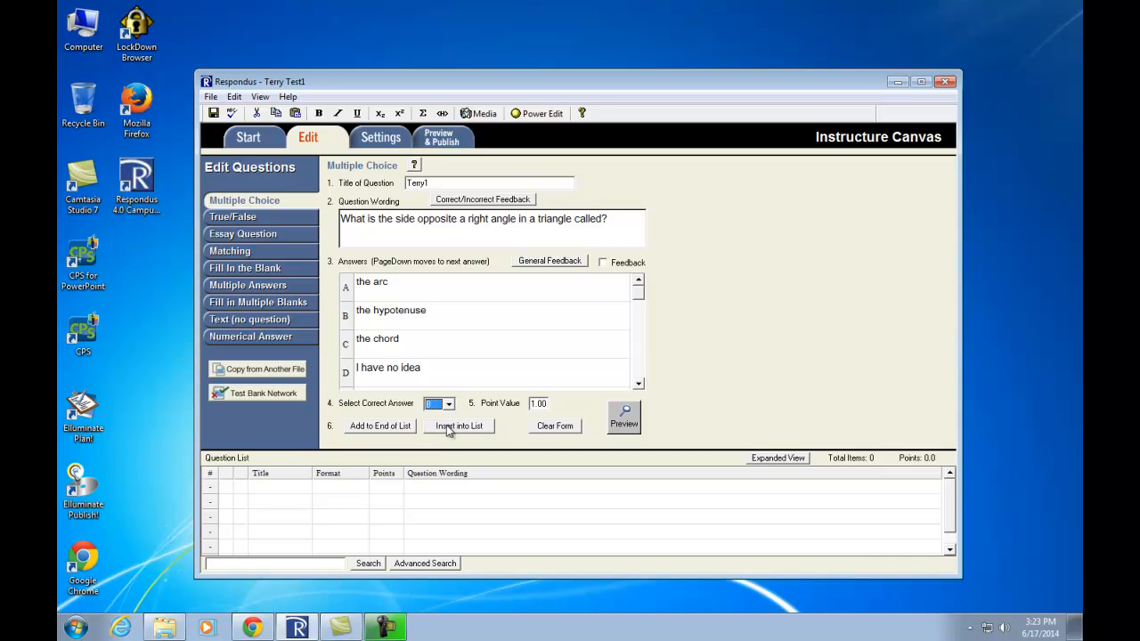
left_click_drag(535, 405, 529, 410)
type("5")
left_click(387, 428)
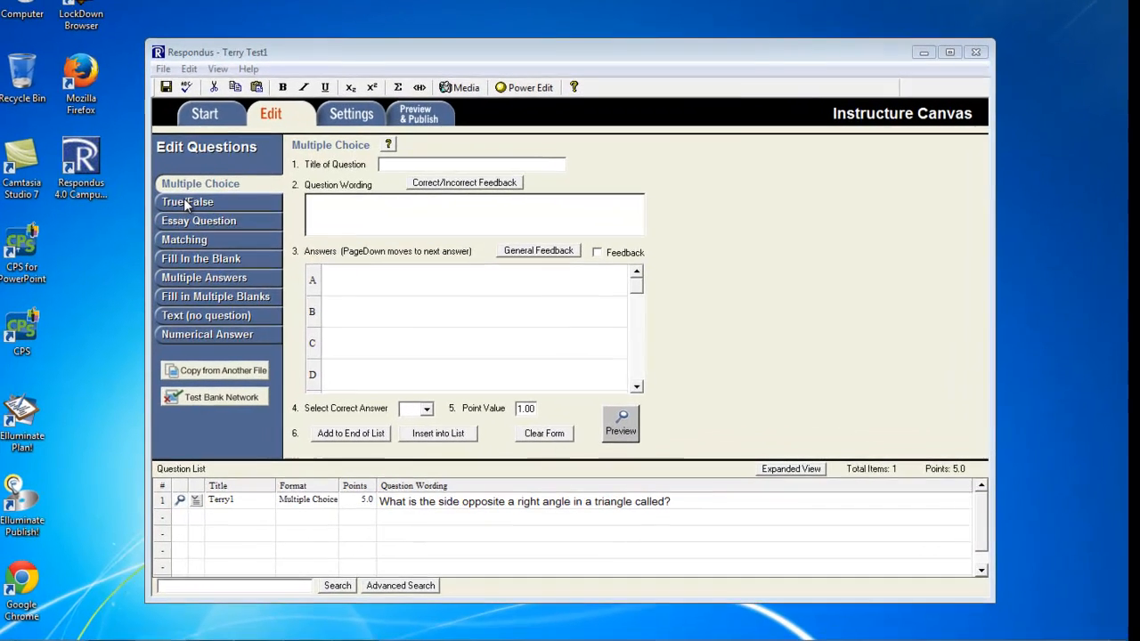
- Create true/false question Terry2 'Is the sky blue?' with TRUE as the correct answer
left_click(232, 217)
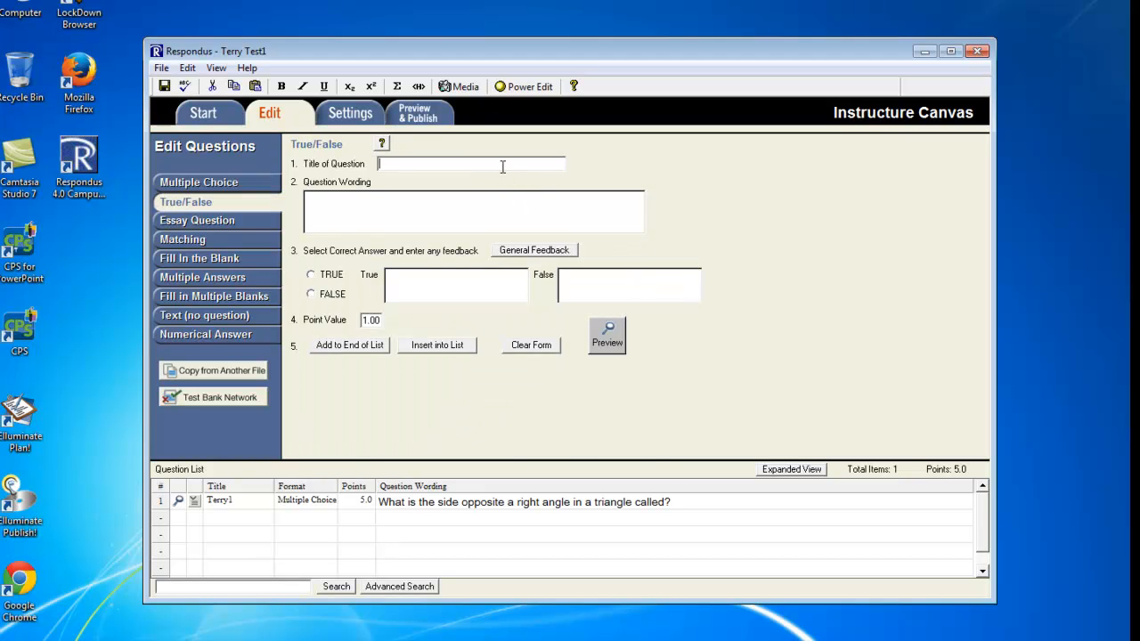
type("Terry2")
left_click(471, 209)
type("Is the sky blue?")
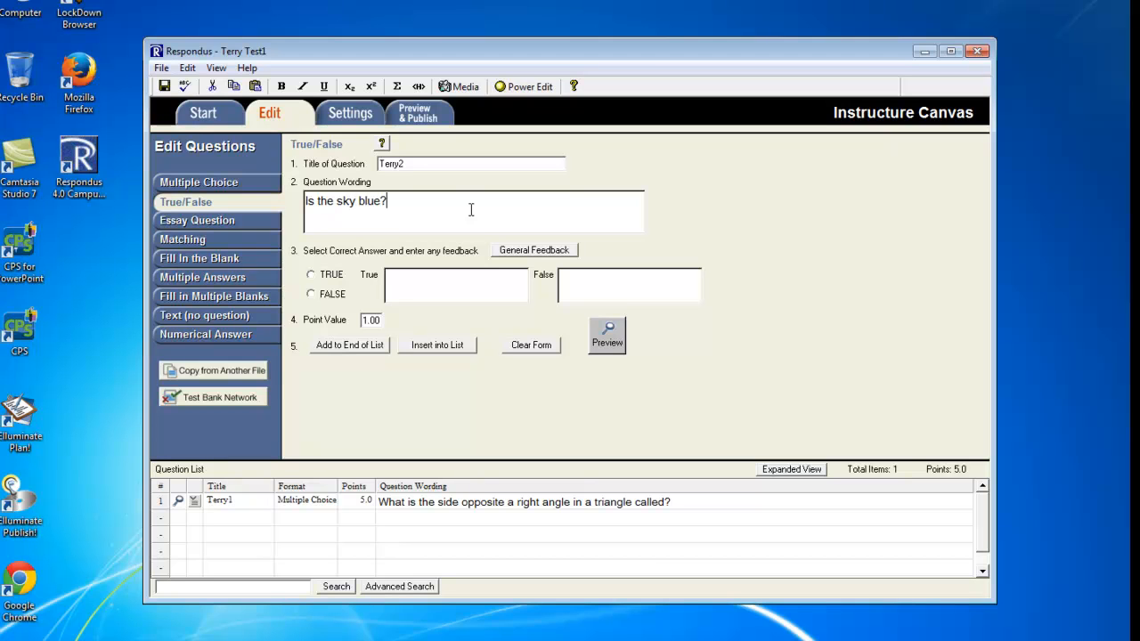
left_click(311, 275)
- Add feedback 'Correct!' for true and 'Oh my!' for false
left_click(430, 284)
type("Correct!")
left_click(579, 285)
type("Oh my!")
- Set the value to 2 points and insert Terry2 as question 1
left_click_drag(369, 319, 356, 318)
type("2")
left_click(441, 346)
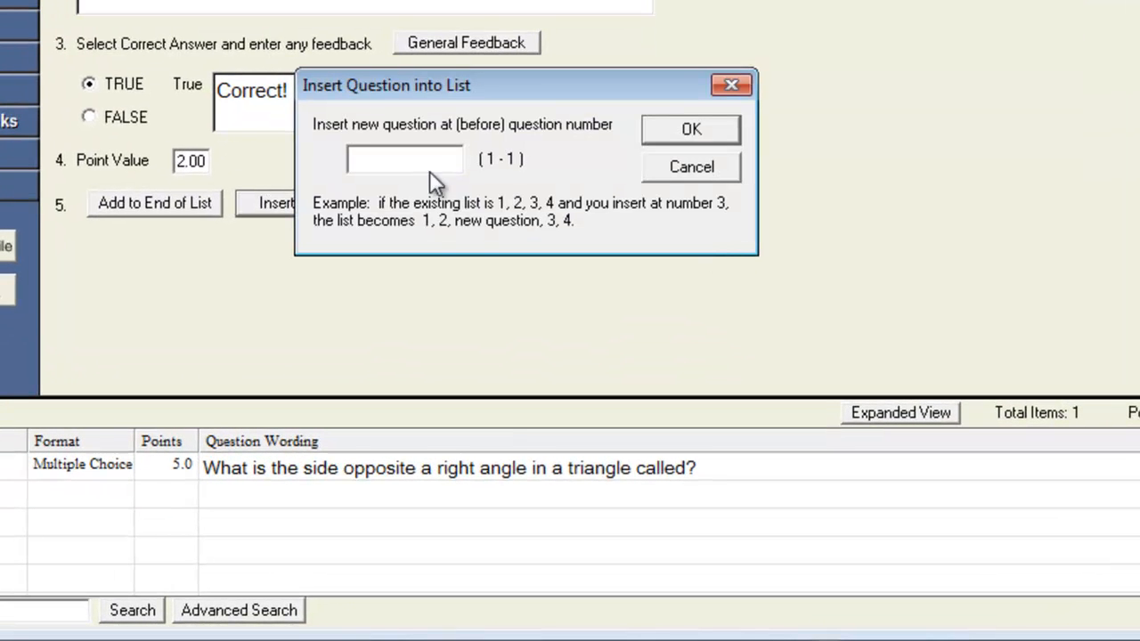
type("1")
left_click(676, 130)
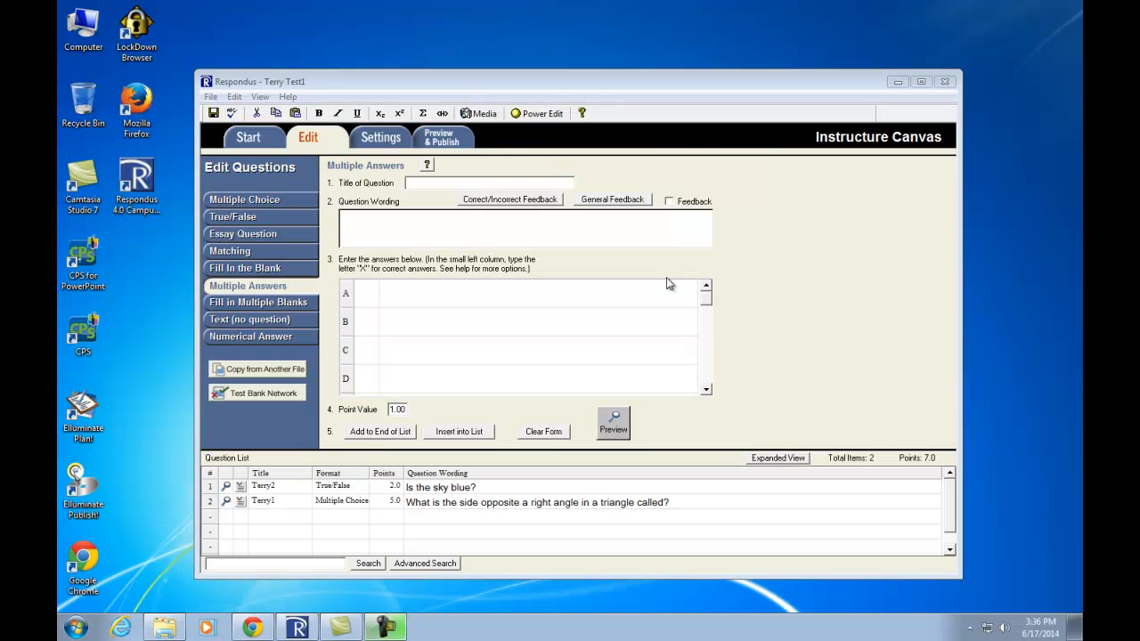
- Title the multiple-answer question Terry3 with wording 'Who fought at Troy?'
left_click(422, 183)
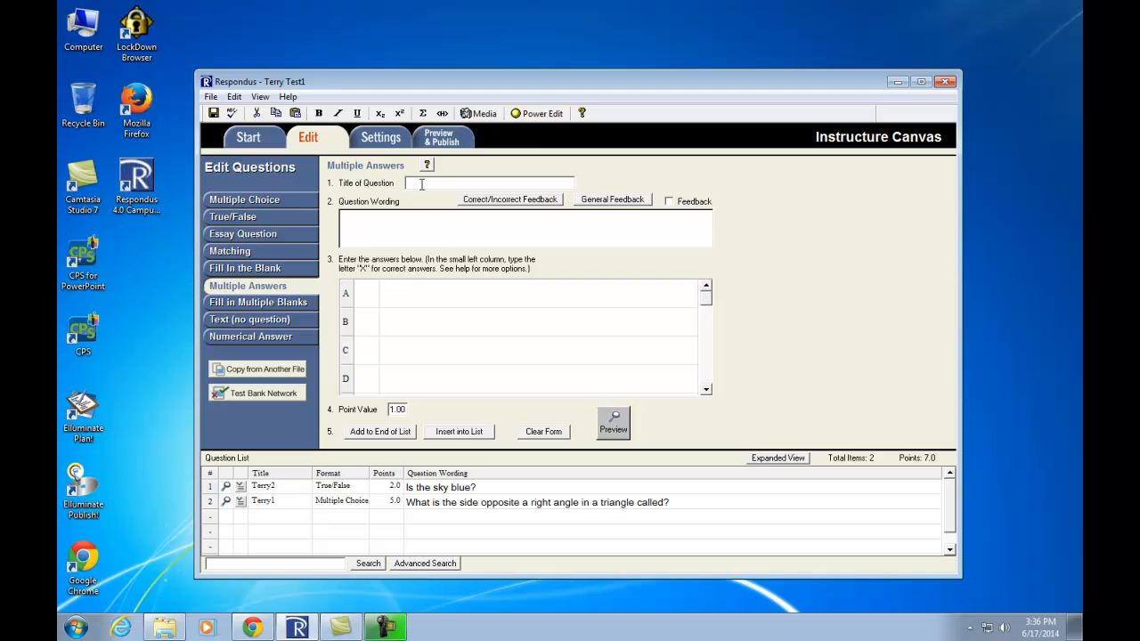
type("Terr")
type("y2")
type("3")
left_click(431, 226)
type("Who fought at Troy?")
- Enter answers 'Alexander the Great' and 'Ajax'
left_click(455, 292)
type("Alexander the GreatAlexabnd")
key("BackSpace")
key("BackSpace")
key("BackSpace")
type("nder the Great")
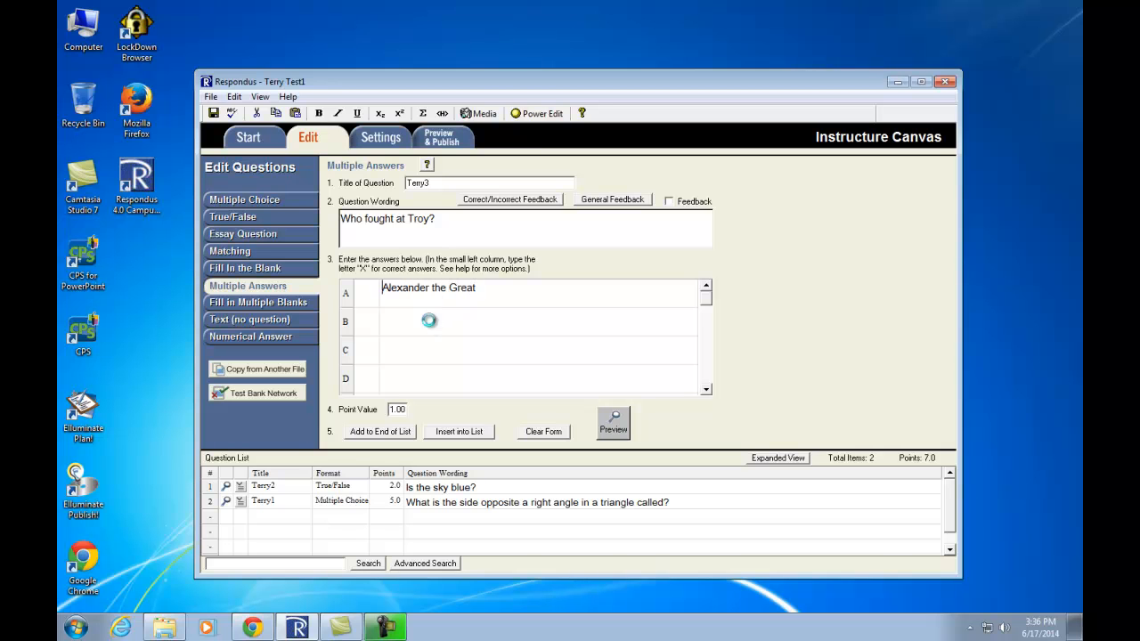
left_click(430, 320)
type("Alexander the Great")
type("Ajax")
- Mark Ajax correct with an X and add 'Hector' as answer C
left_click(366, 322)
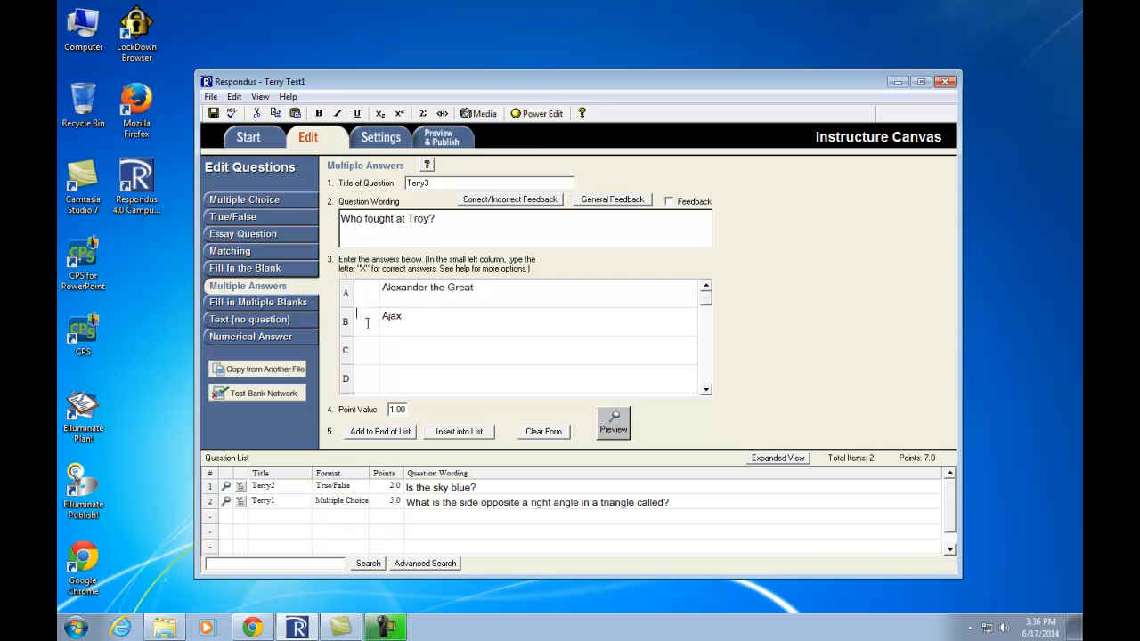
type("X")
left_click(400, 351)
type("Hector")
- Mark Hector correct and add 'Achilles' as a fourth, correct answer
left_click(368, 350)
type("X")
left_click(413, 372)
type("Achilles")
left_click(370, 374)
type("x")
- Add 'Antigones' as the fifth answer choice
left_click(705, 388)
left_click(706, 388)
left_click(400, 349)
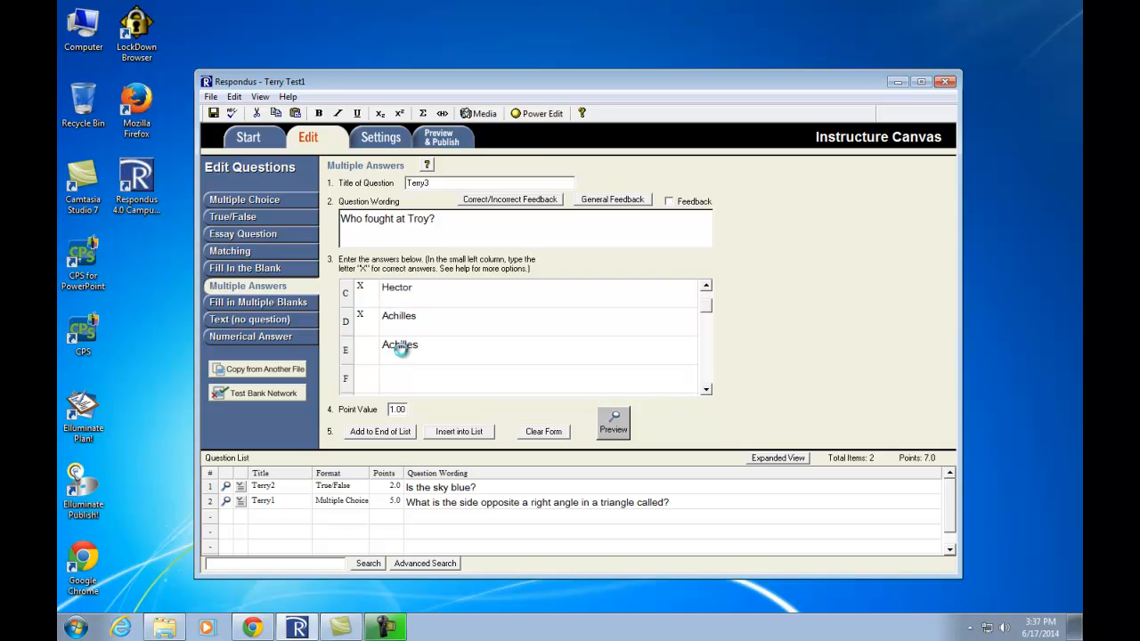
type("Antigon")
- Set the value to 6 points and insert Terry3 at position 2
left_click_drag(394, 410, 385, 411)
type("6")
left_click(459, 431)
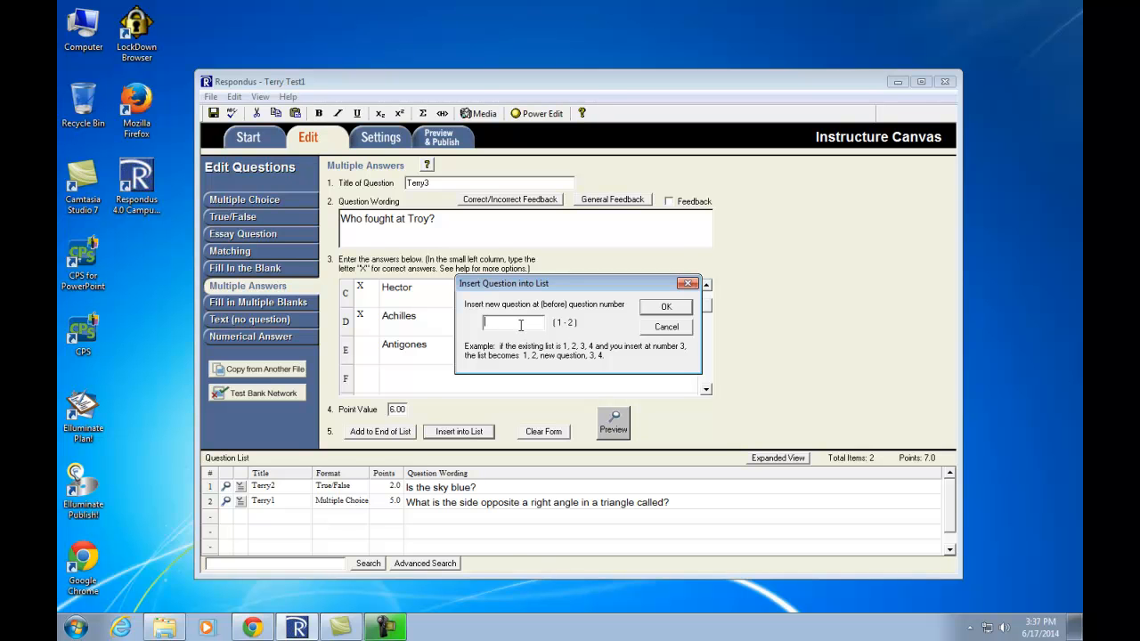
type("2")
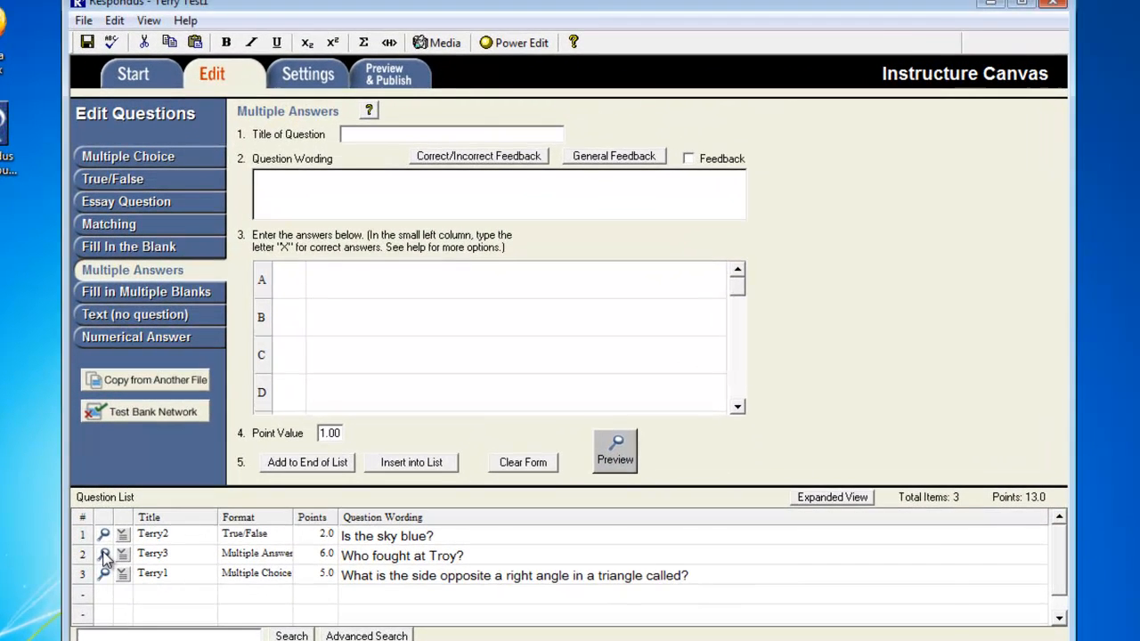
left_click(227, 502)
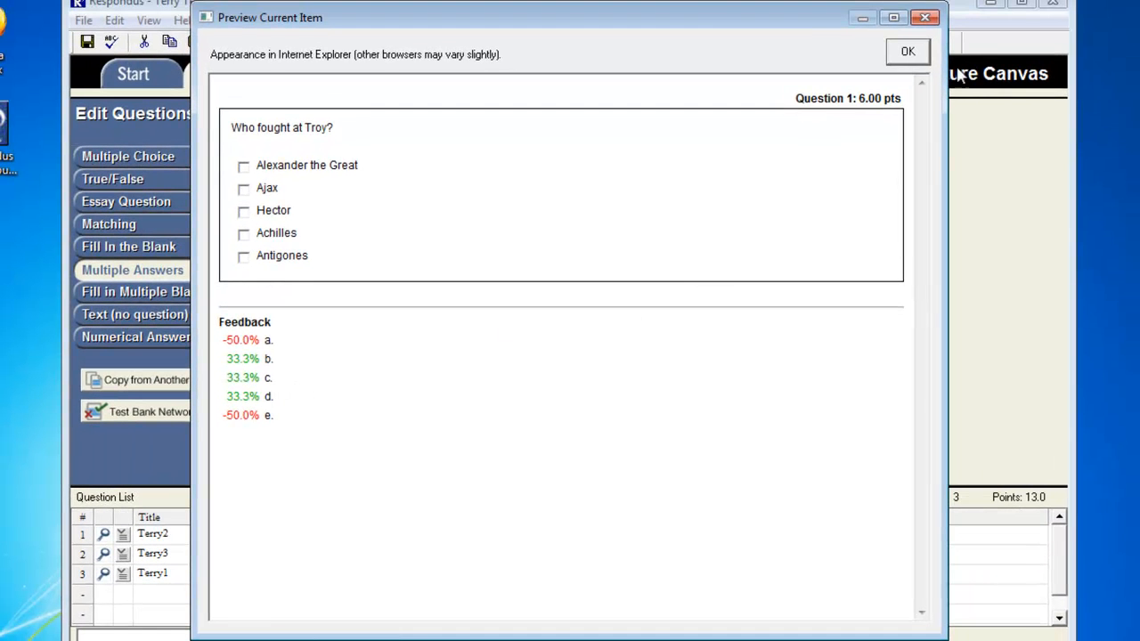
left_click(926, 19)
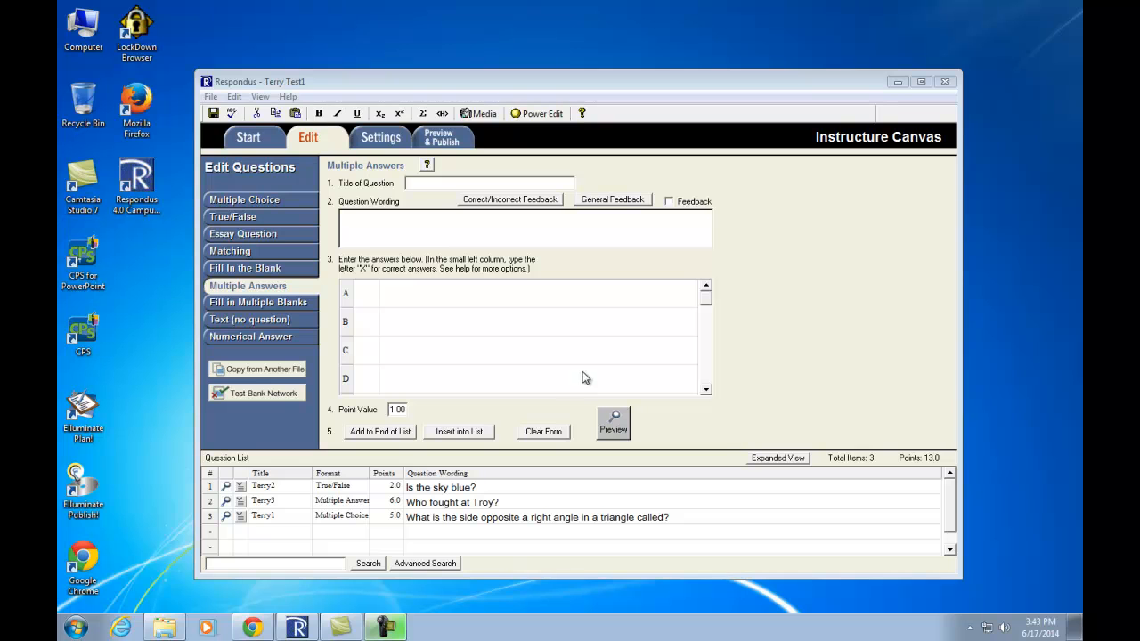
- Launch a publisher test bank search through the Test Bank Network wizard
left_click(267, 394)
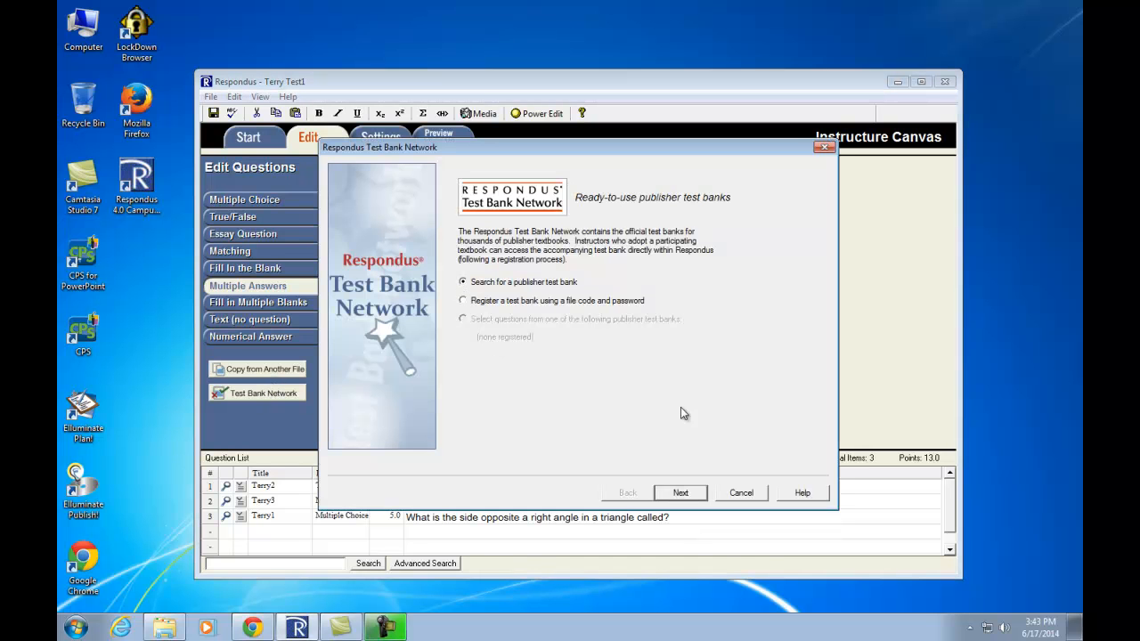
left_click(685, 495)
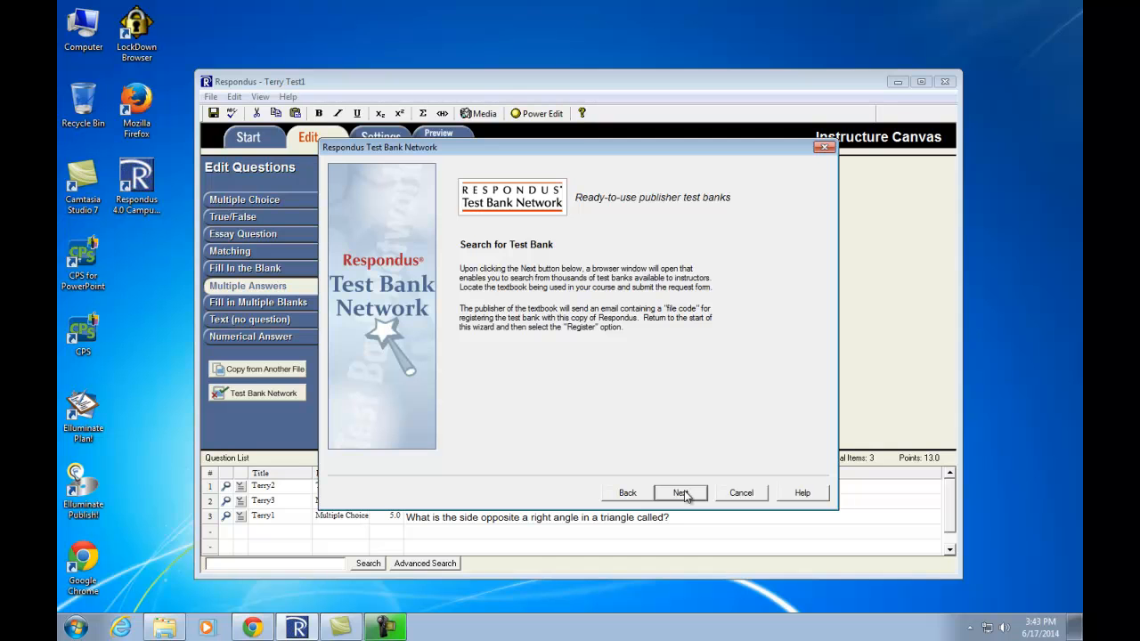
left_click(684, 495)
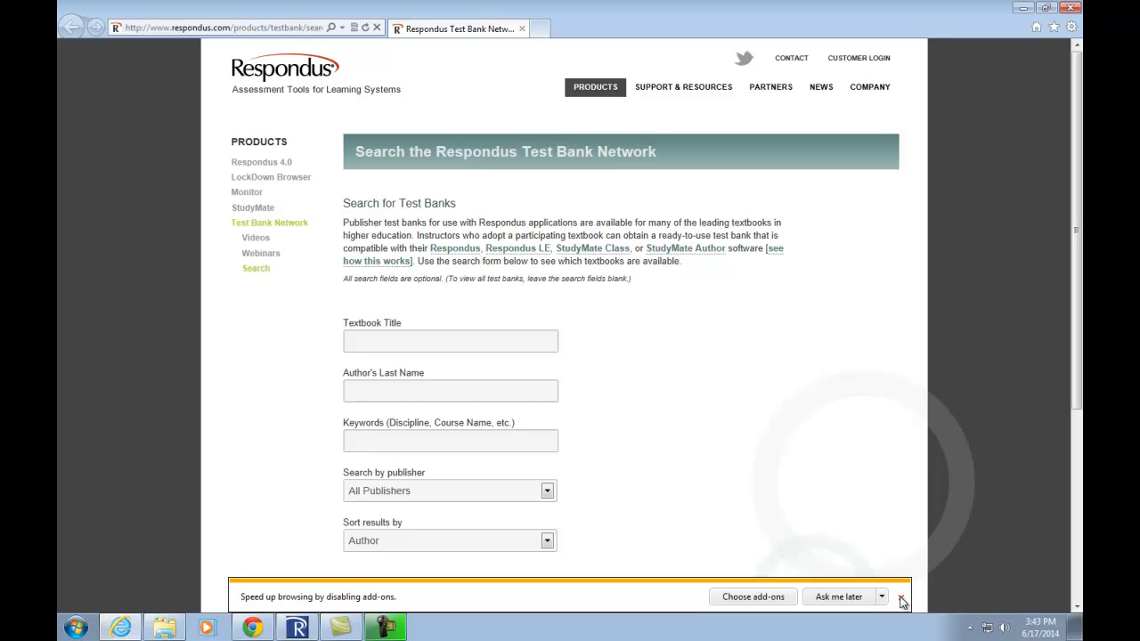
- Dismiss the add-ons notification and close the Internet Explorer search page
left_click(902, 598)
left_click(1072, 8)
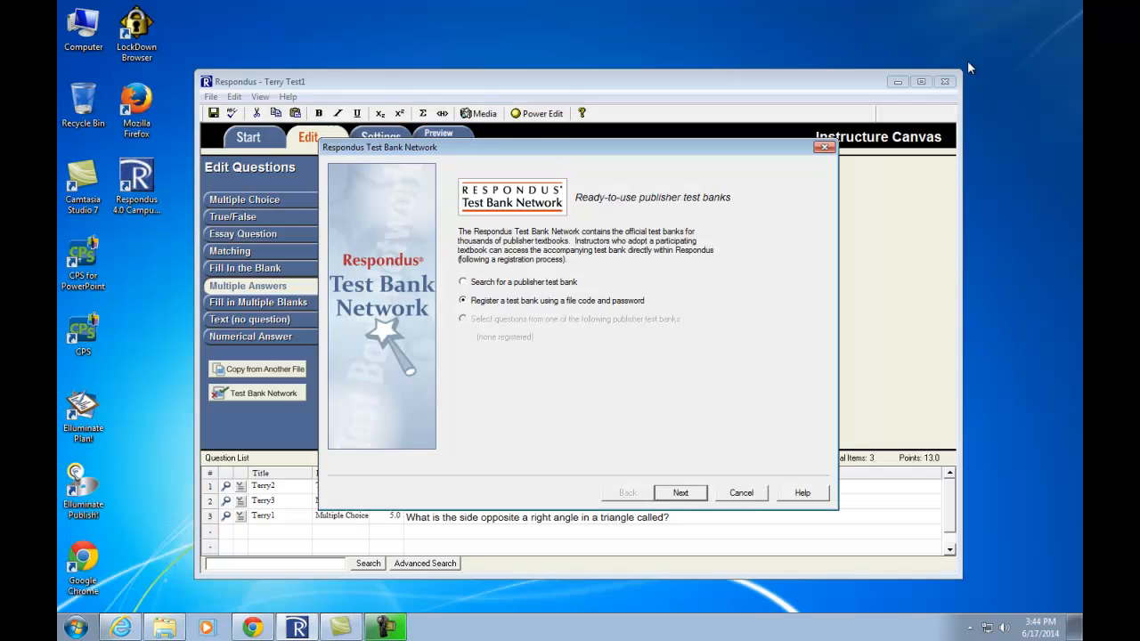
- Cancel the wizard and open the World History test's questions for copying
left_click(751, 496)
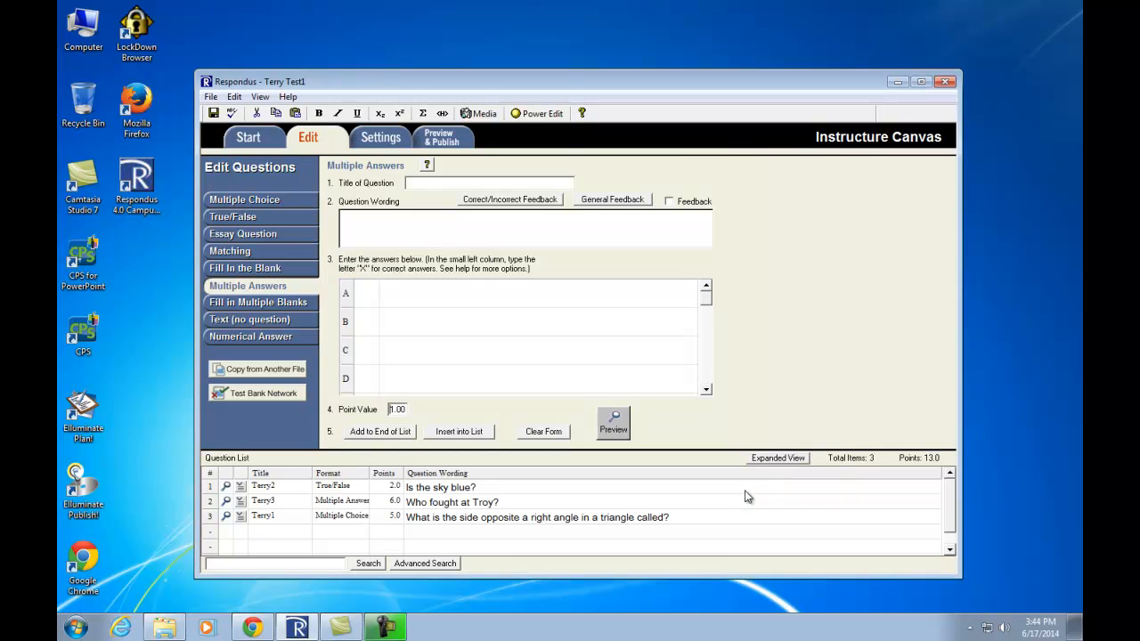
left_click(247, 371)
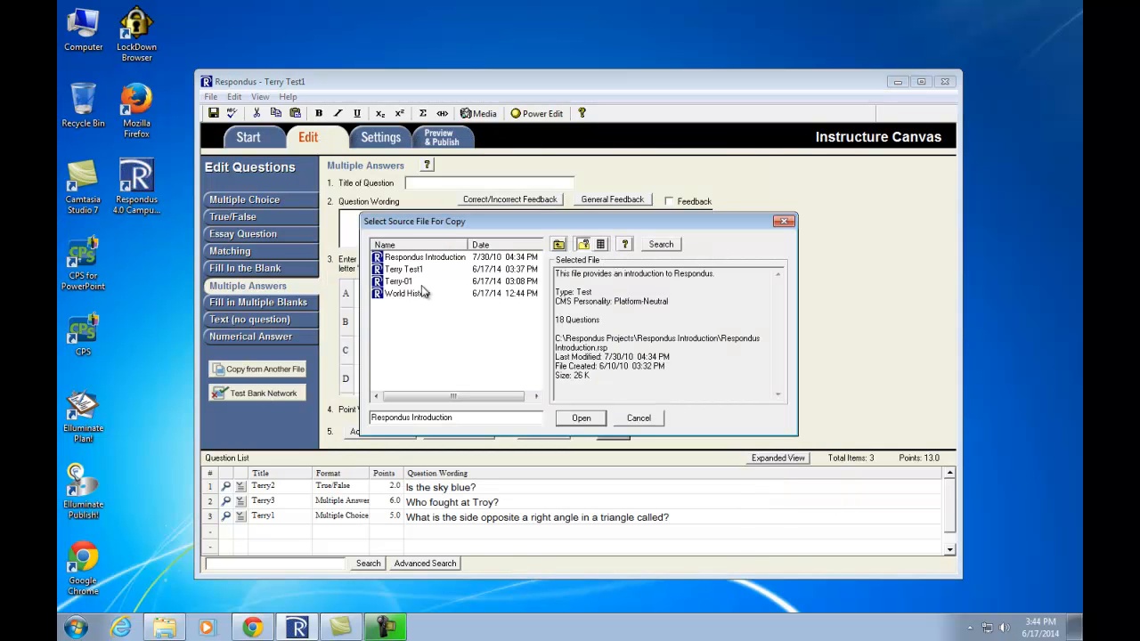
left_click(415, 294)
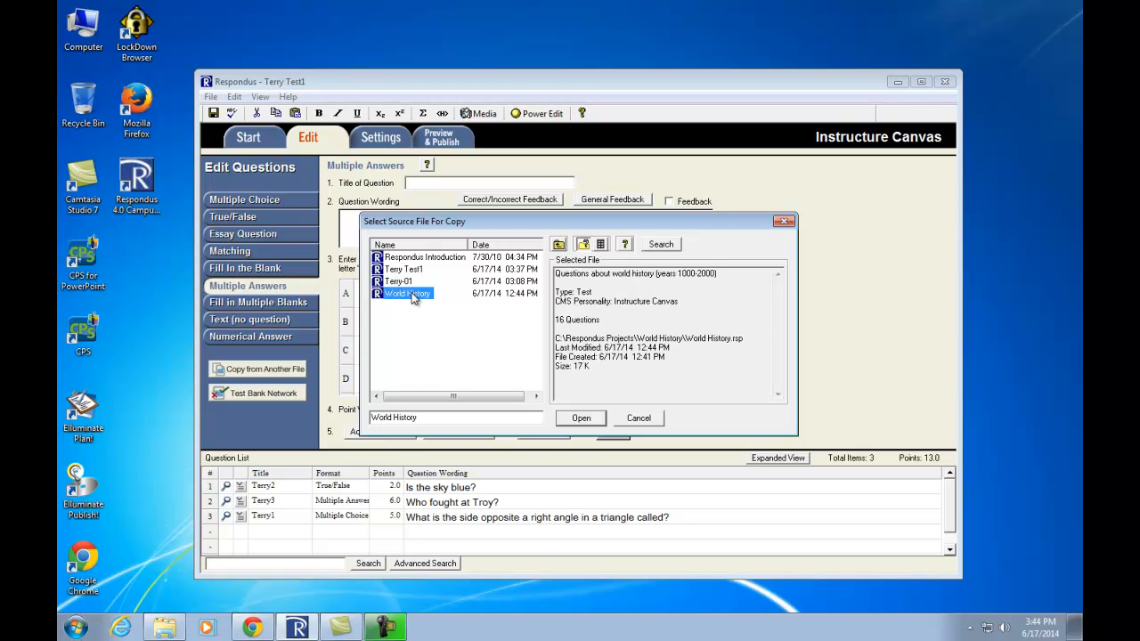
left_click(595, 421)
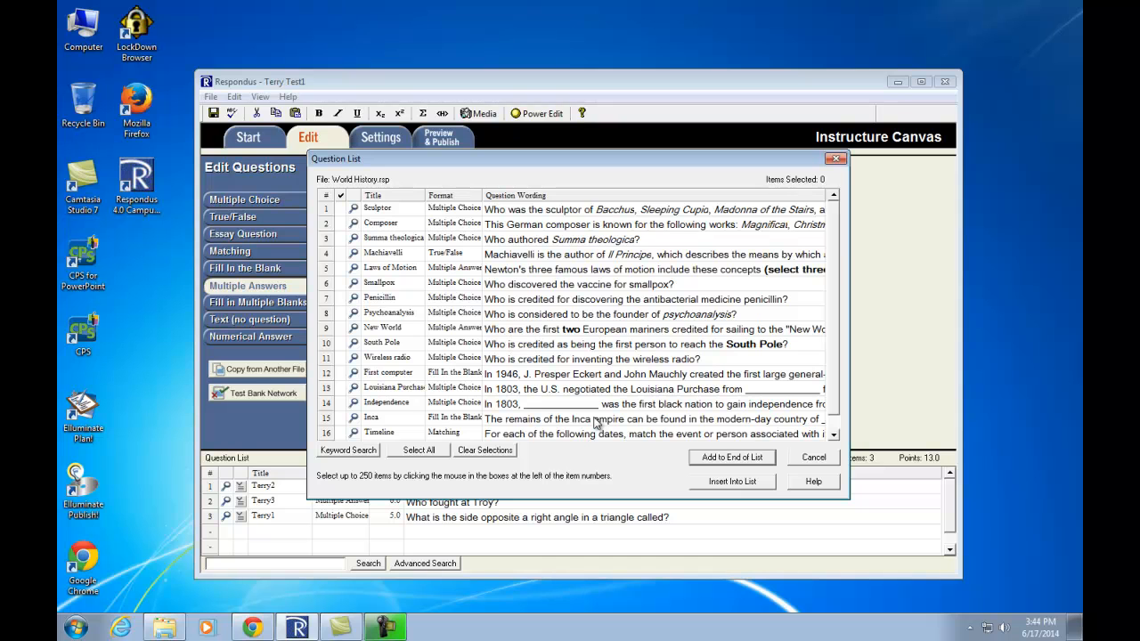
scroll(847, 338, "down", 1)
scroll(834, 216, "up", 1)
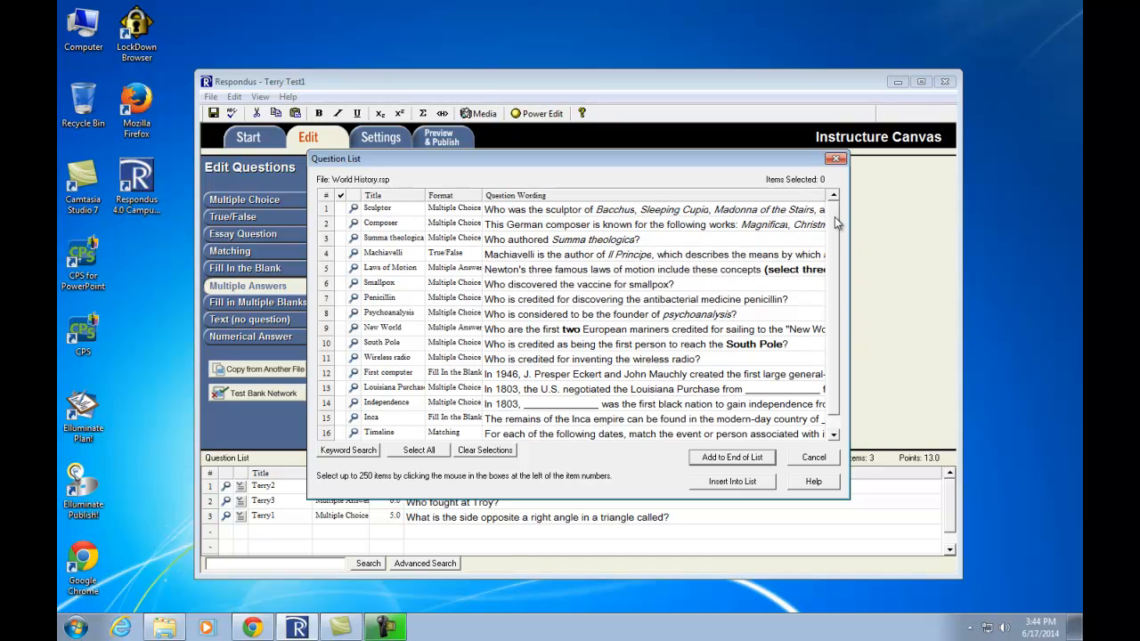
- Append Sculptor, Summa theologica, Smallpox, Penicillin, South Pole, First computer and Inca questions
left_click(342, 212)
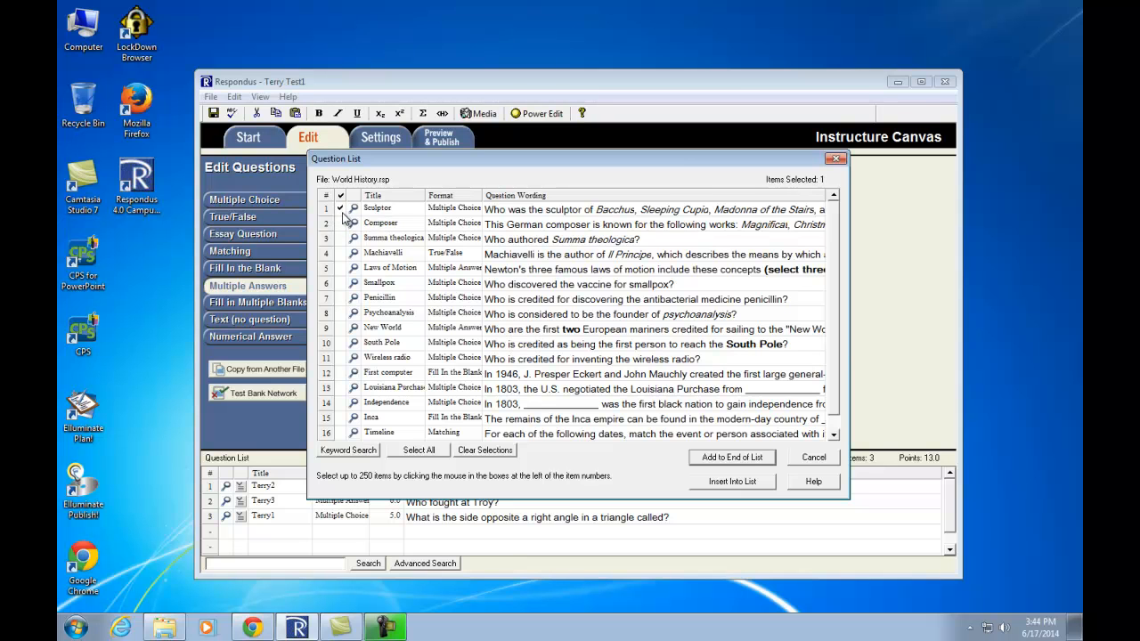
left_click(342, 239)
left_click(342, 283)
left_click(341, 300)
left_click(341, 344)
left_click(341, 374)
left_click(341, 418)
left_click(738, 459)
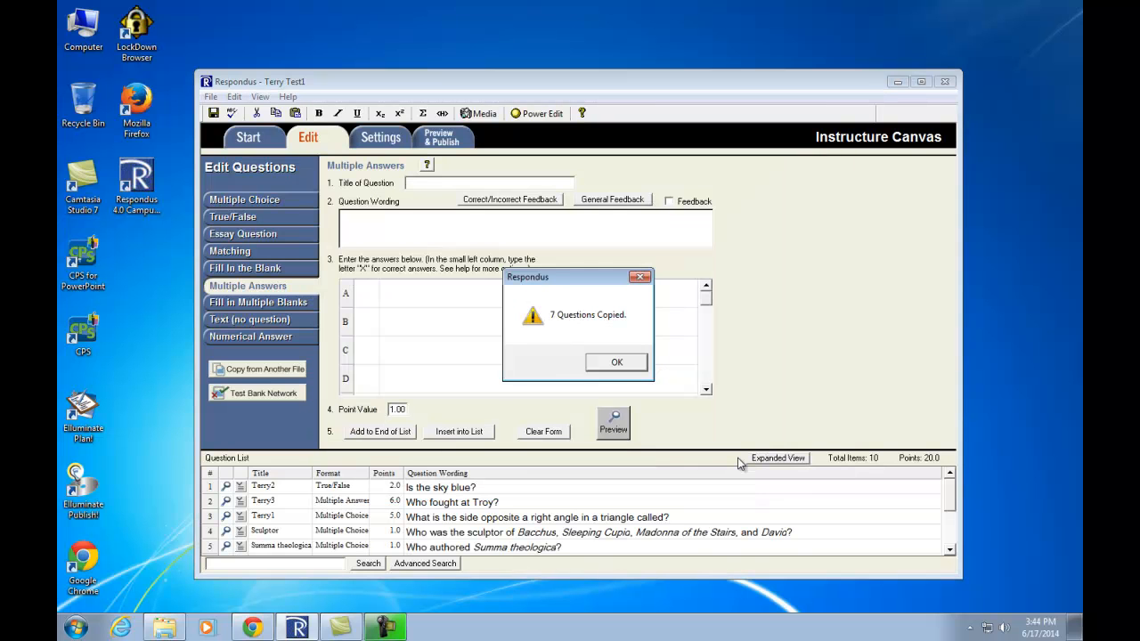
- Acknowledge '7 Questions Copied.' and scroll down to the copied First computer and Inca items
left_click(616, 362)
scroll(951, 501, "down", 2)
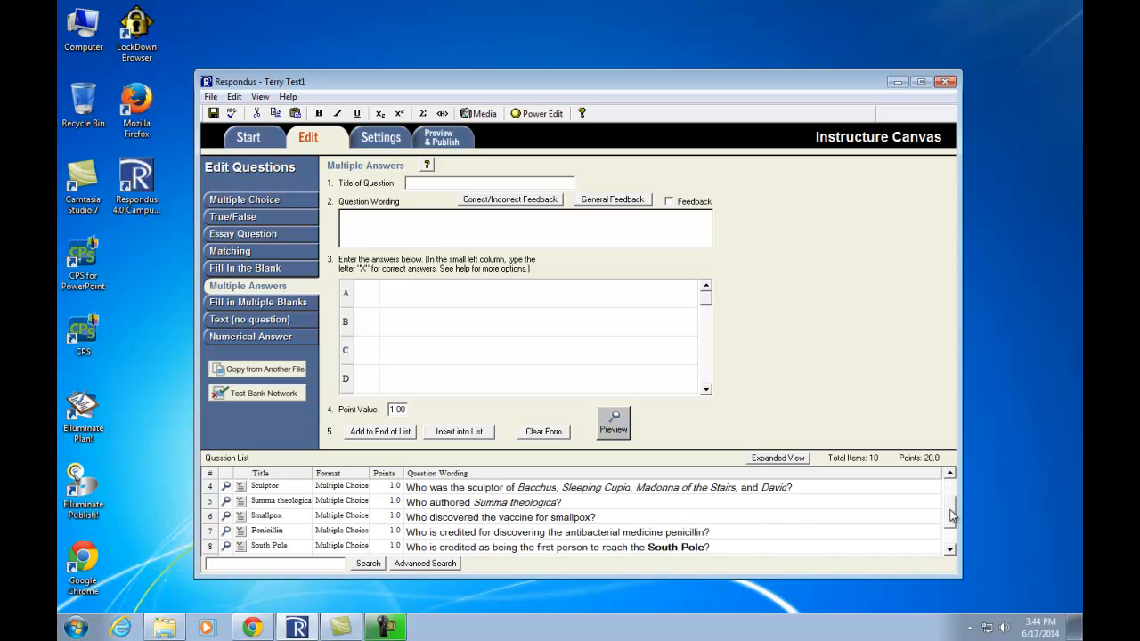
mouse_move(956, 542)
left_mouse_down()
mouse_move(955, 471)
mouse_move(953, 522)
left_mouse_up()
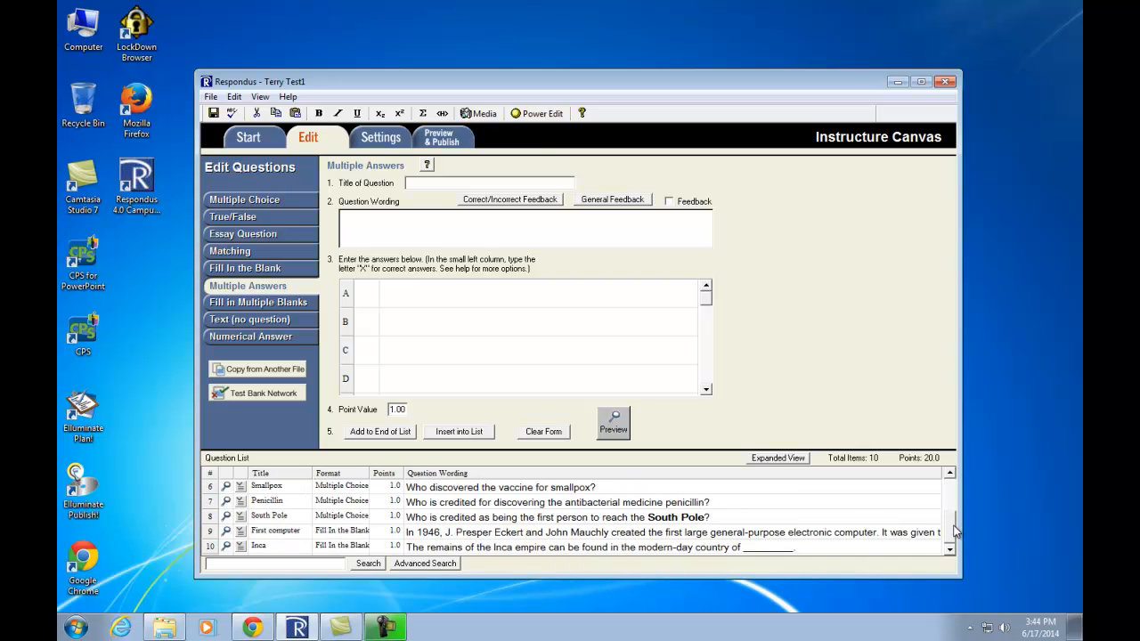